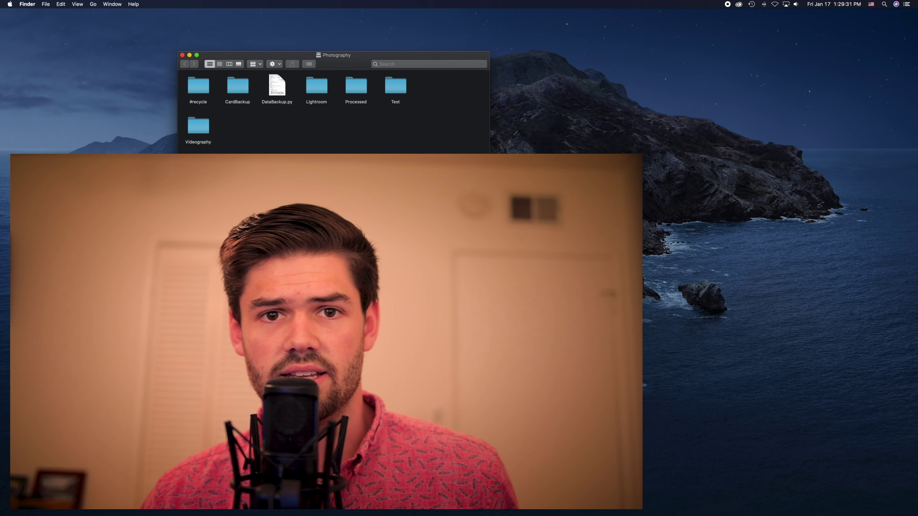
Select the Videography folder inside the Photography folder
left_click(204, 127)
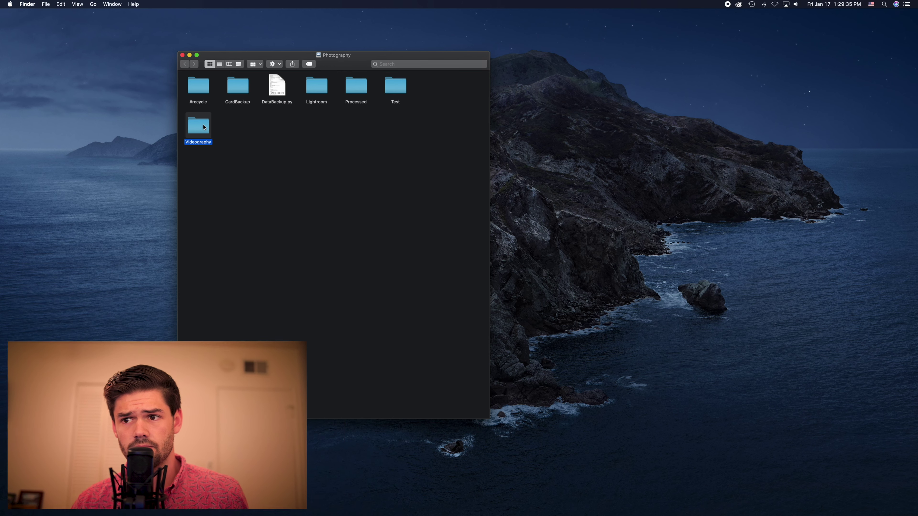
Go through Videography > Projects > 20191223 - Synology Time Machine Backup and launch the Synology Time Machine library
double_click(204, 127)
double_click(198, 86)
left_click(382, 93)
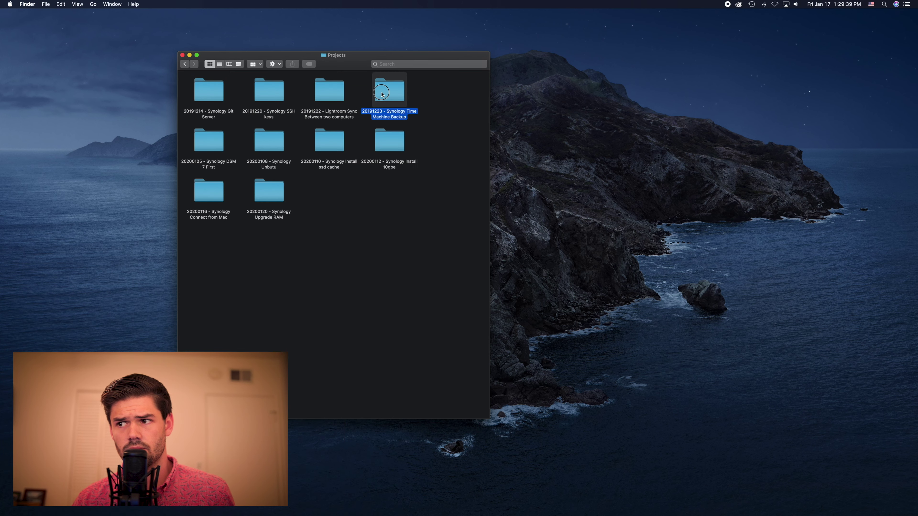
double_click(382, 93)
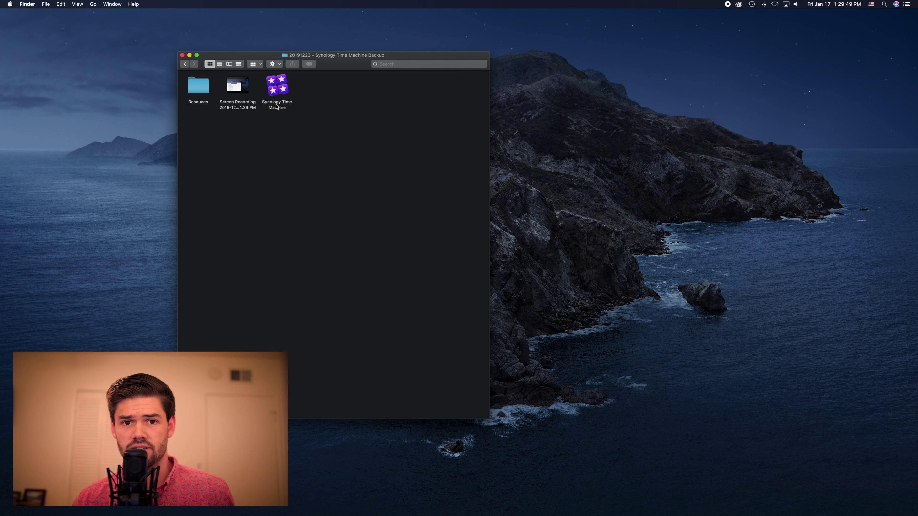
double_click(285, 90)
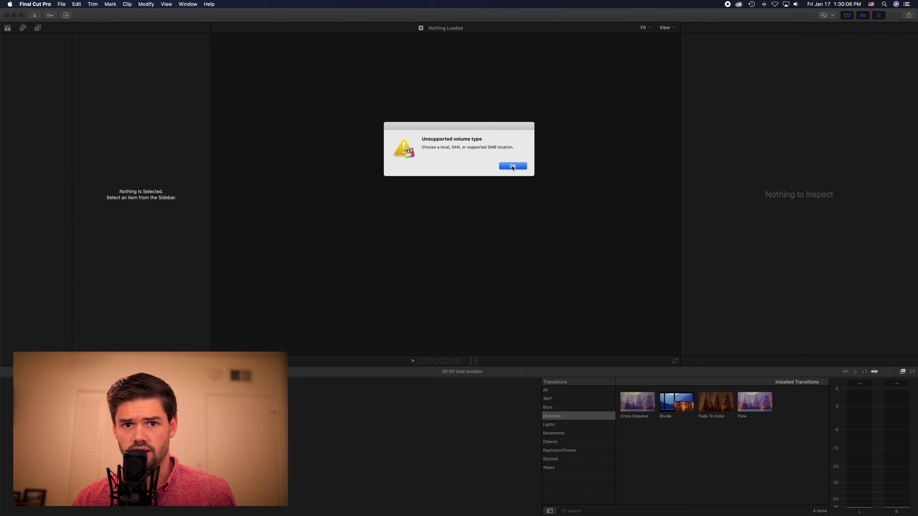
Dismiss the Unsupported volume type alert, cancel the Open Library dialog and quit Final Cut Pro
left_click(513, 167)
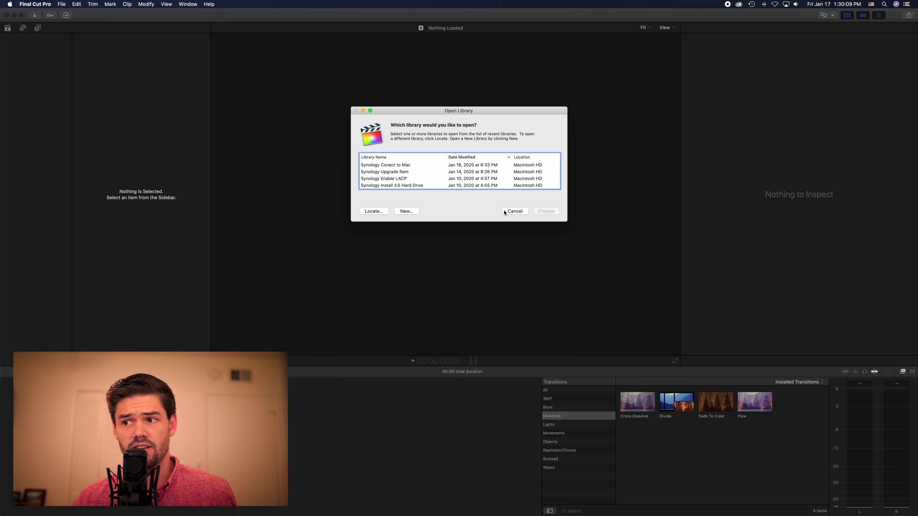
left_click(515, 211)
left_click(7, 16)
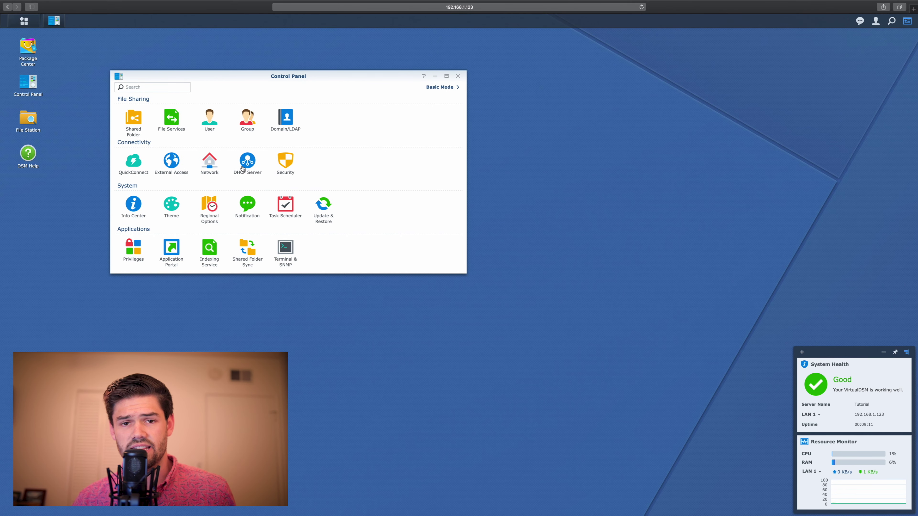
Close the DSM Control Panel window and go back to the Mac desktop
left_click(457, 76)
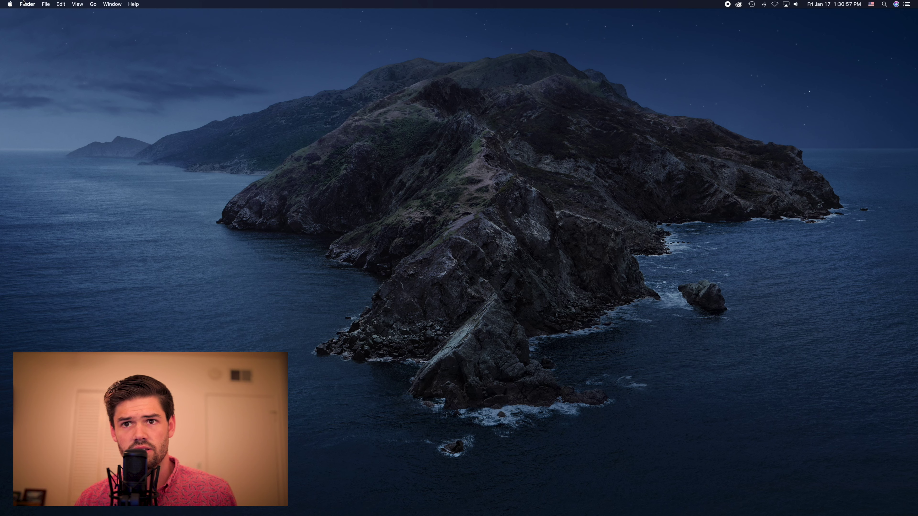
left_click(2, 3)
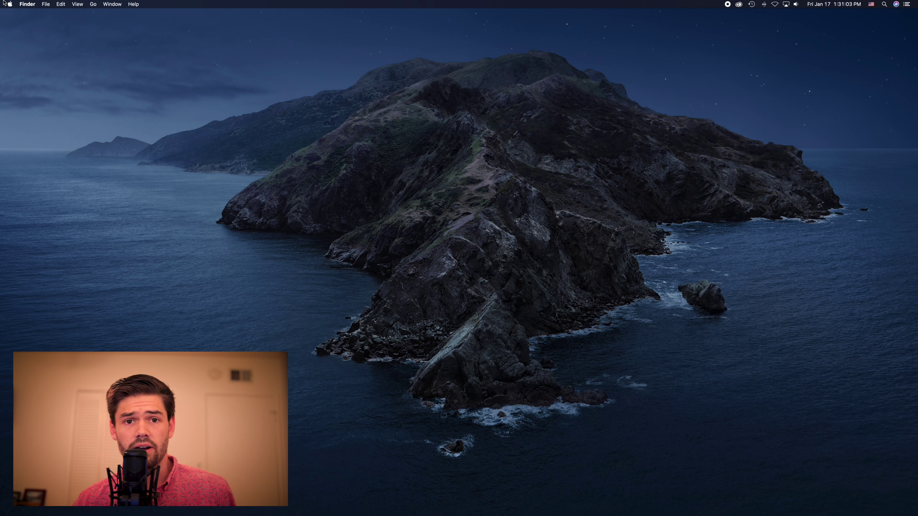
Open System Preferences > Network for Ethernet 1 and show the Configure IPv4 choices
left_click(4, 3)
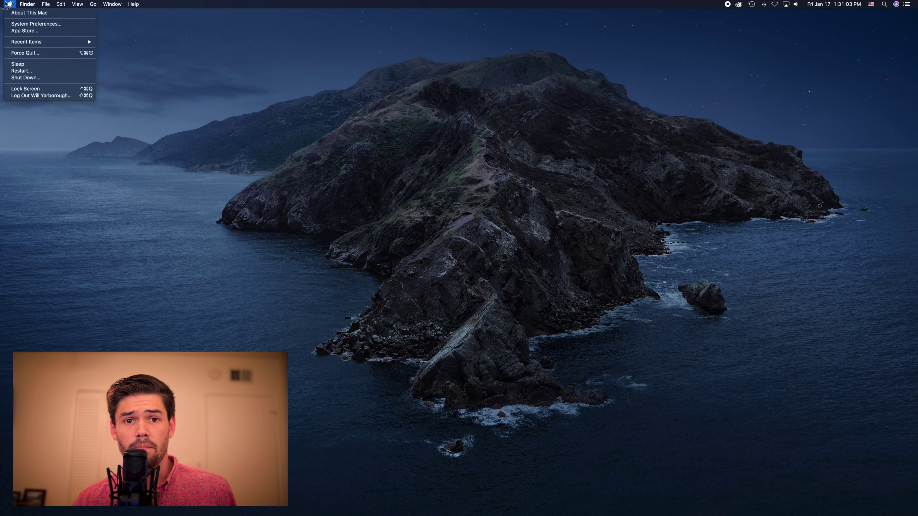
left_click(45, 24)
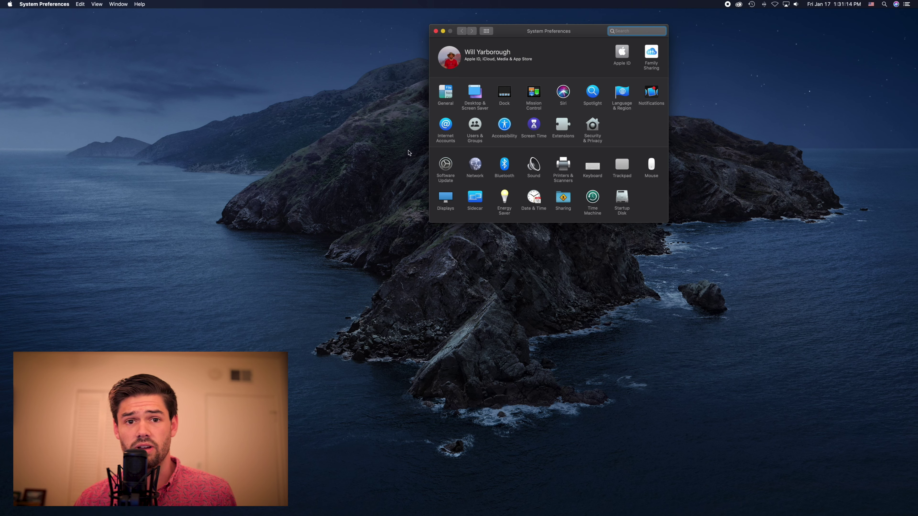
left_click(470, 166)
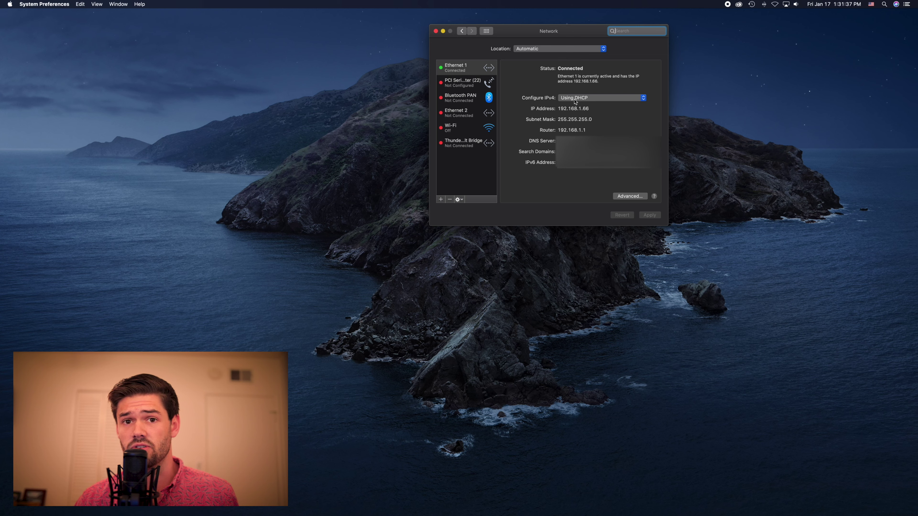
left_click(575, 100)
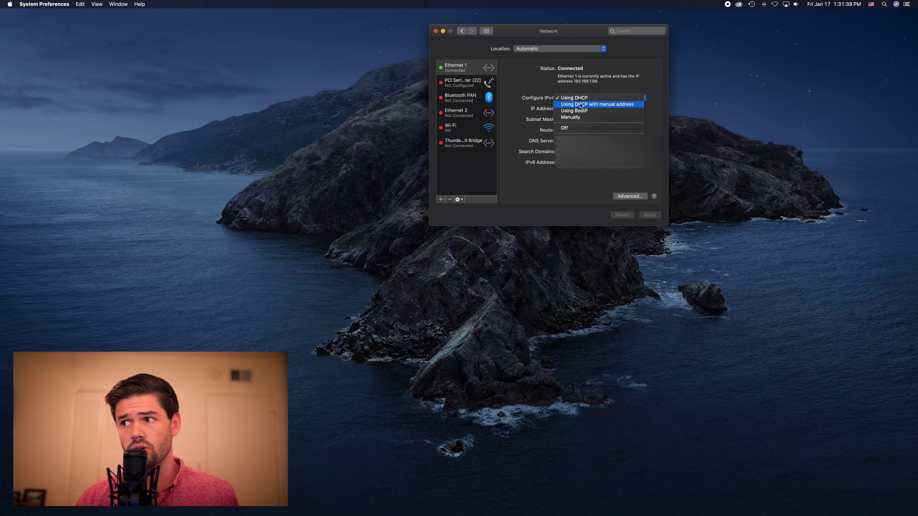
Set Configure IPv4 to Using DHCP with manual address and dismiss the invalid 0.0.0.0 warning
left_click(579, 104)
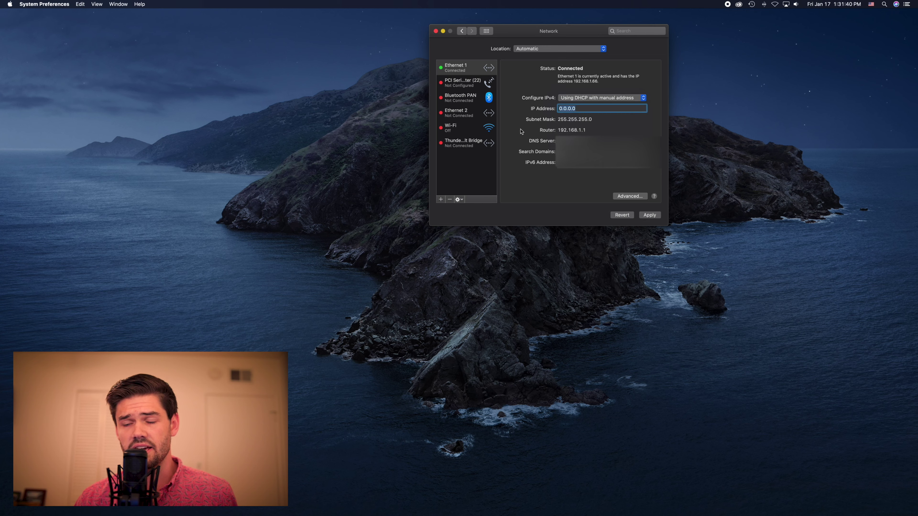
left_click(558, 130)
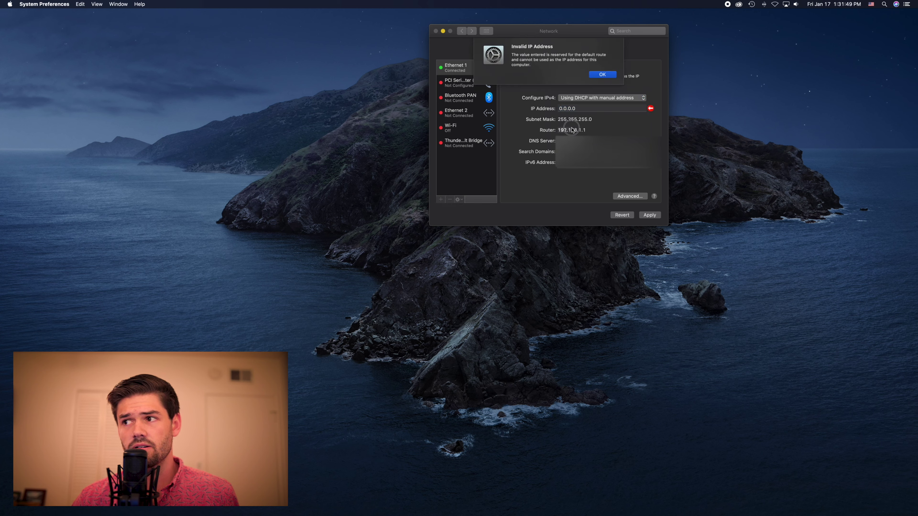
left_click(604, 74)
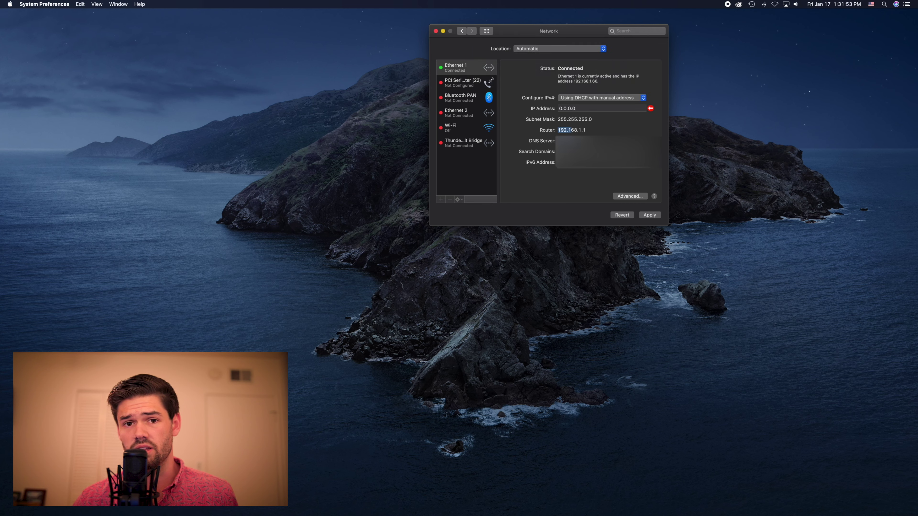
left_click(560, 108)
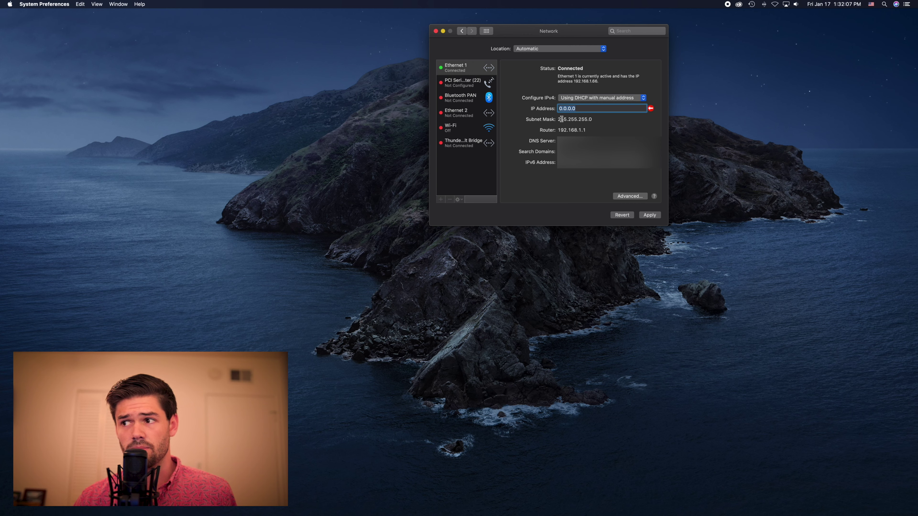
Enter manual IP address 192.168.1.120, apply it, and close the Network window
type("1")
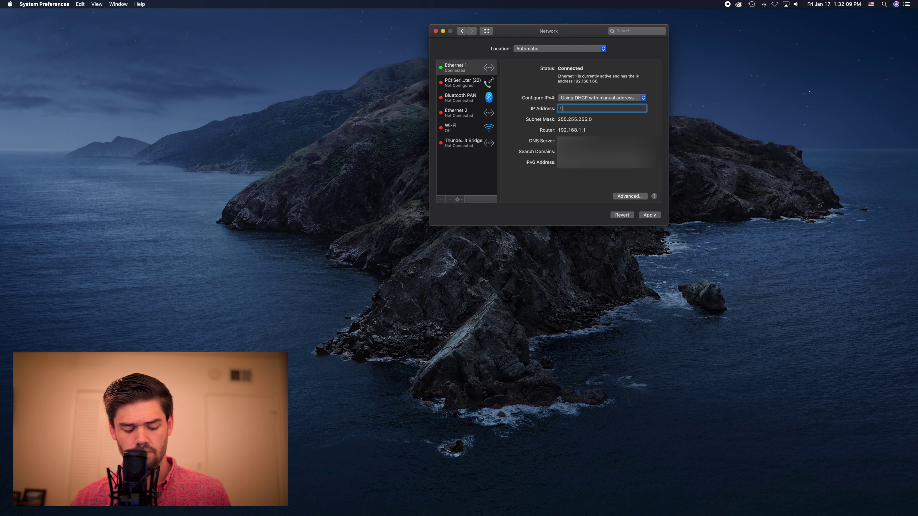
type("9.2")
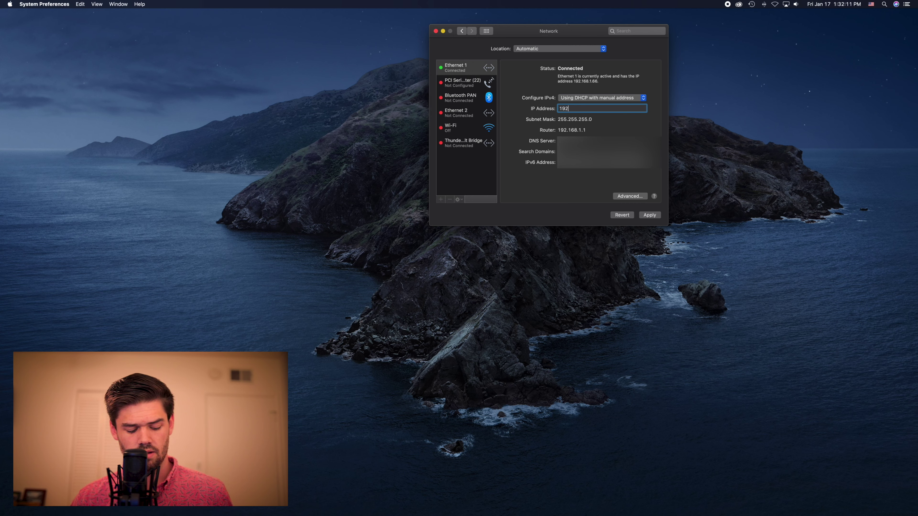
type("168.1.1")
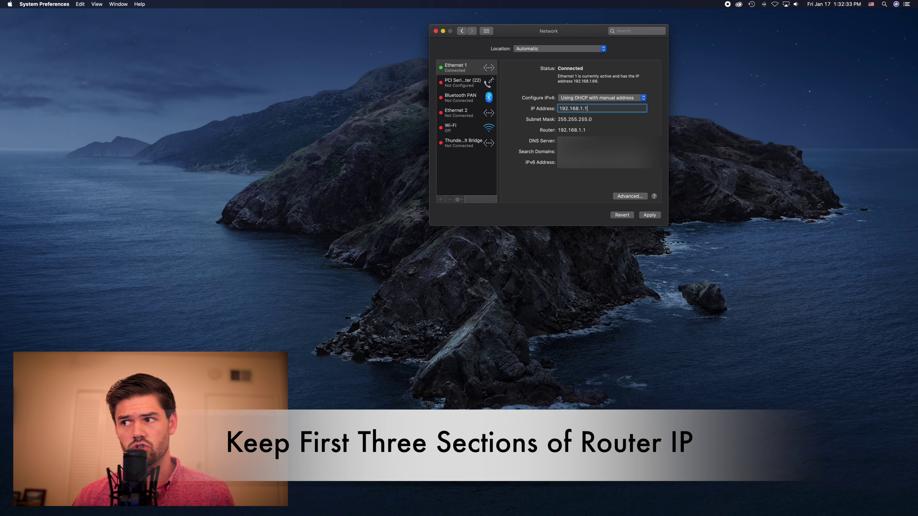
type("20")
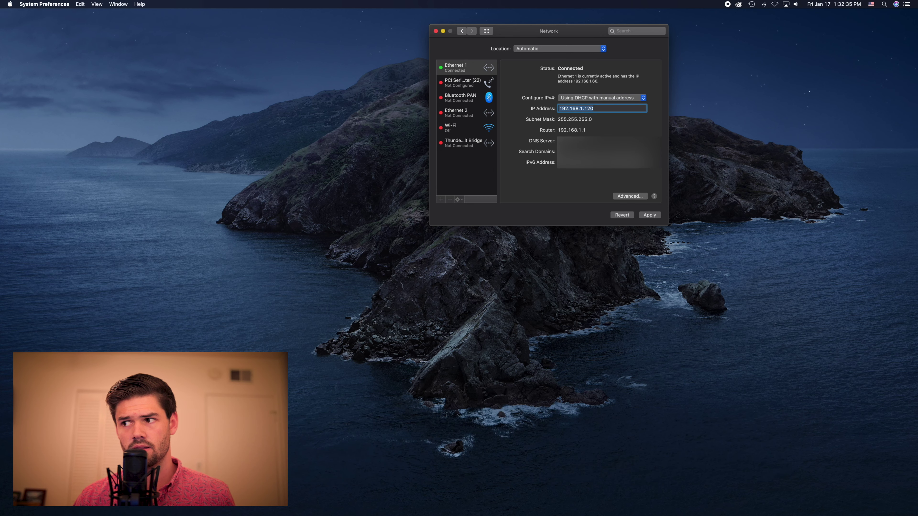
left_click(649, 215)
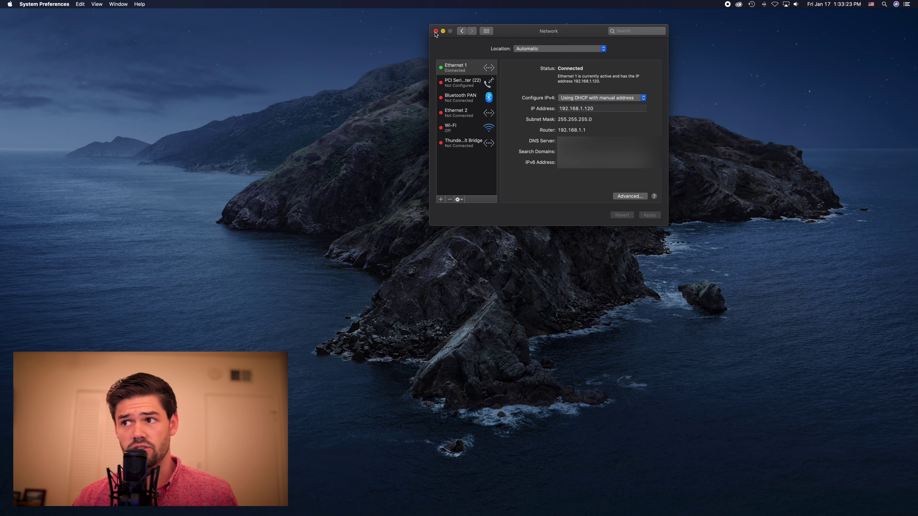
left_click(435, 31)
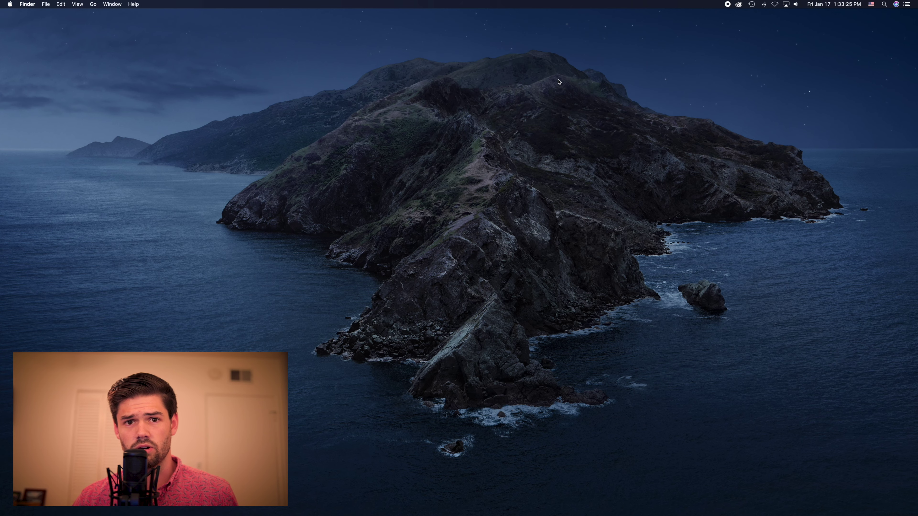
Switch to the Safari space, log in to DSM with saved credentials, and open Control Panel
key("ctrl+Up")
left_click(459, 22)
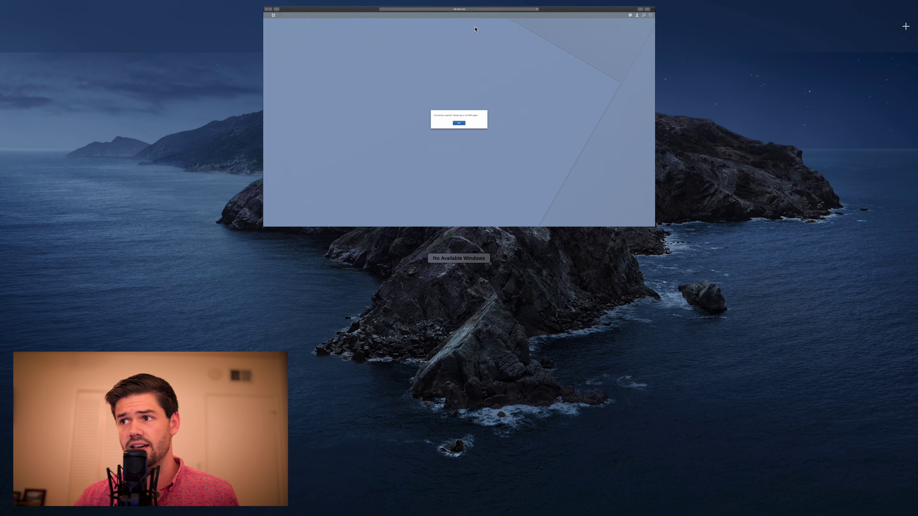
key("Return")
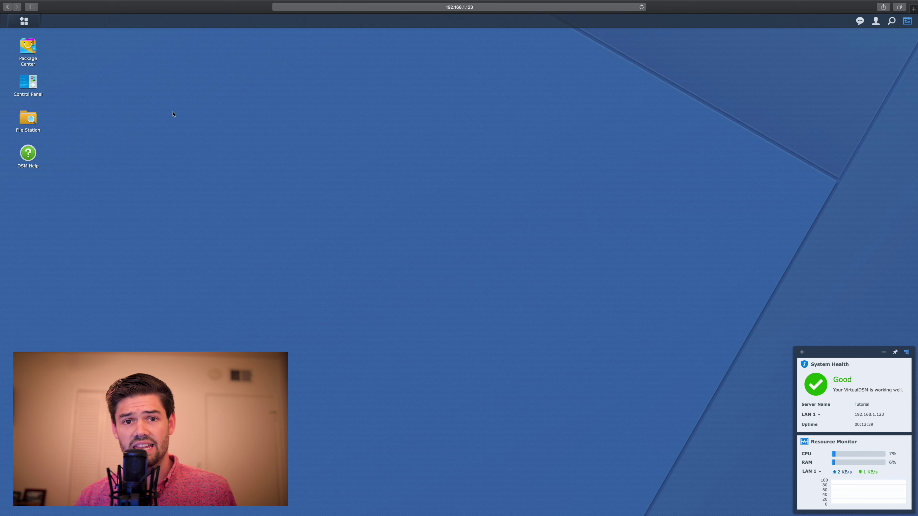
left_click(30, 86)
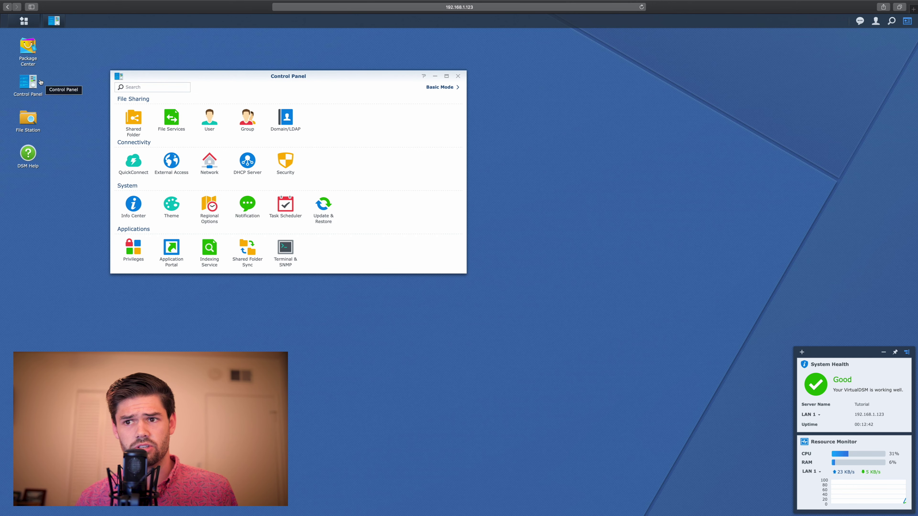
In File Services, tick Enable NFS and Enable NFSv4.1 support and apply the settings
left_click(177, 118)
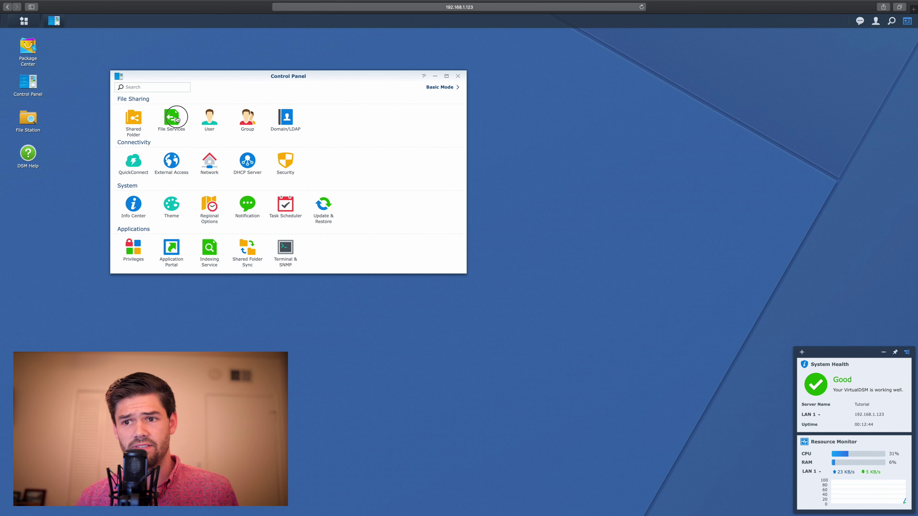
scroll(288, 149, "down", 3)
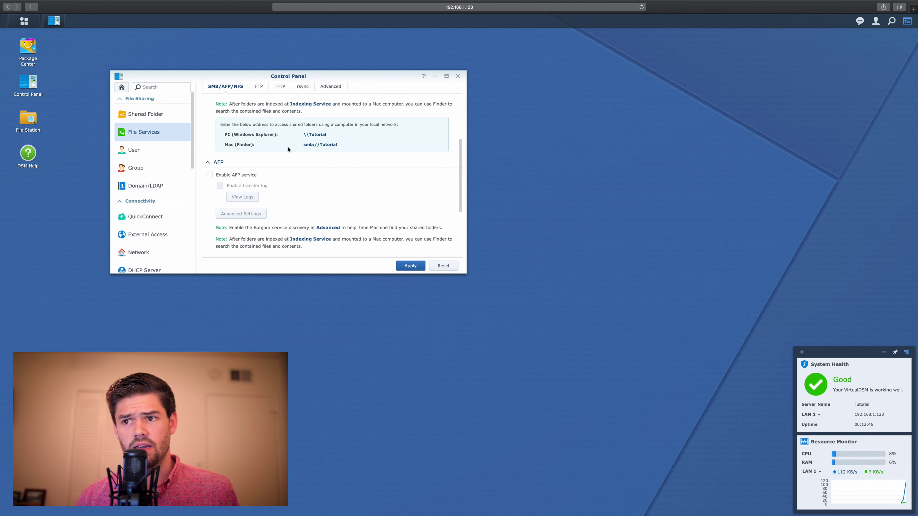
scroll(293, 133, "down", 3)
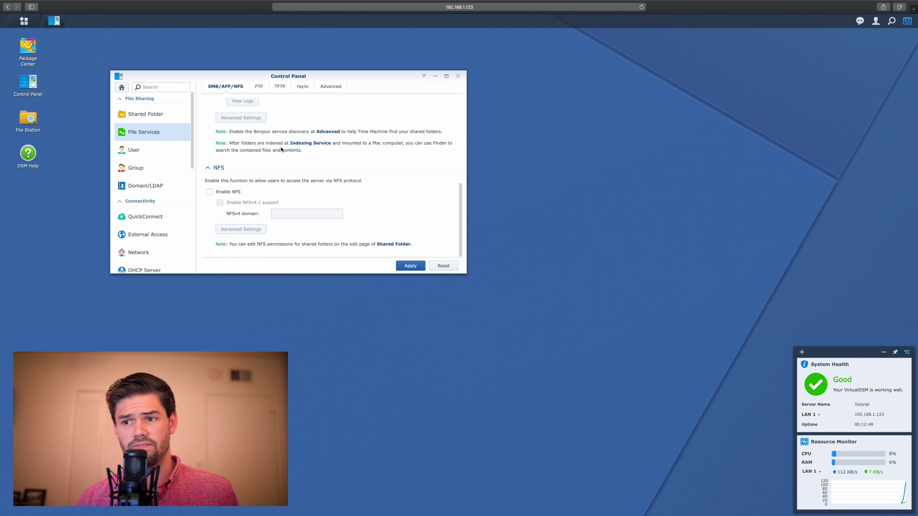
left_click(237, 195)
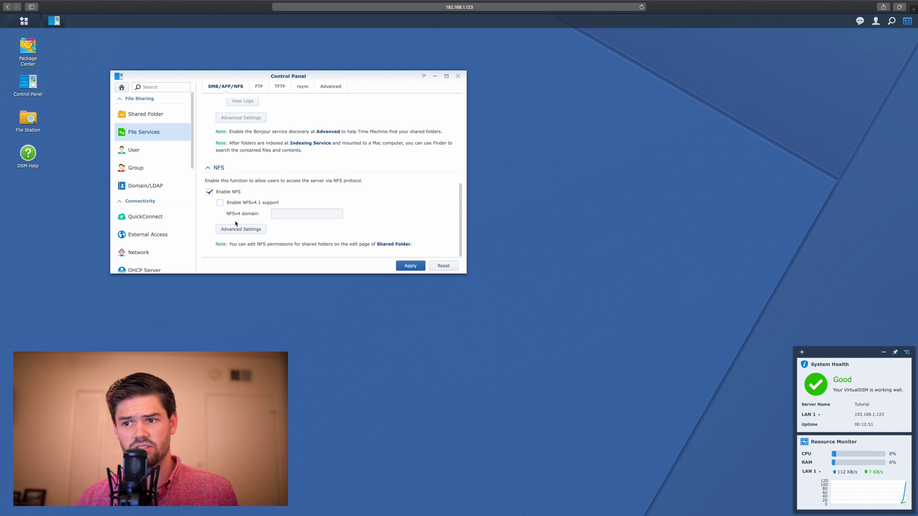
left_click(238, 203)
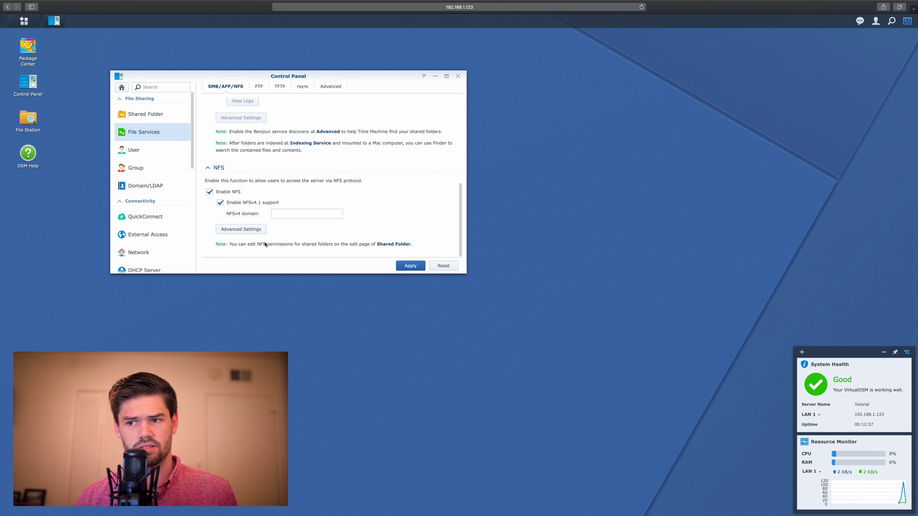
left_click(420, 268)
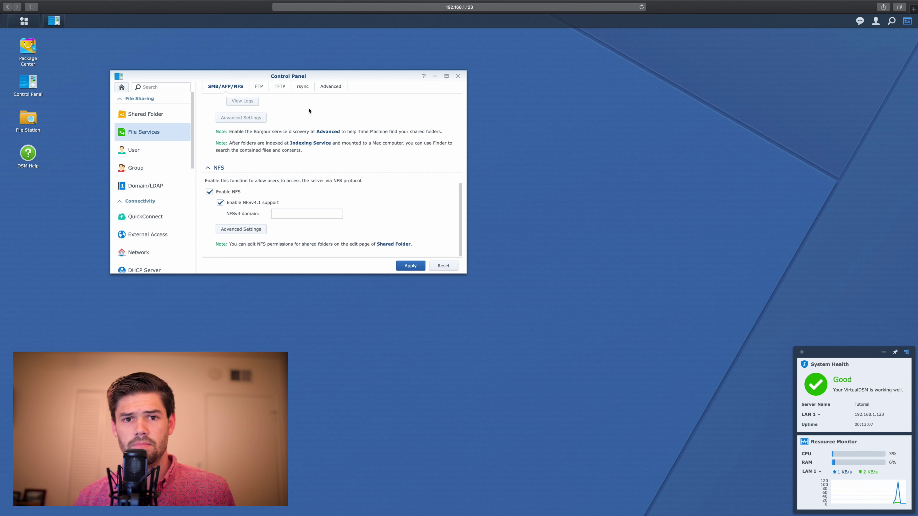
left_click(132, 115)
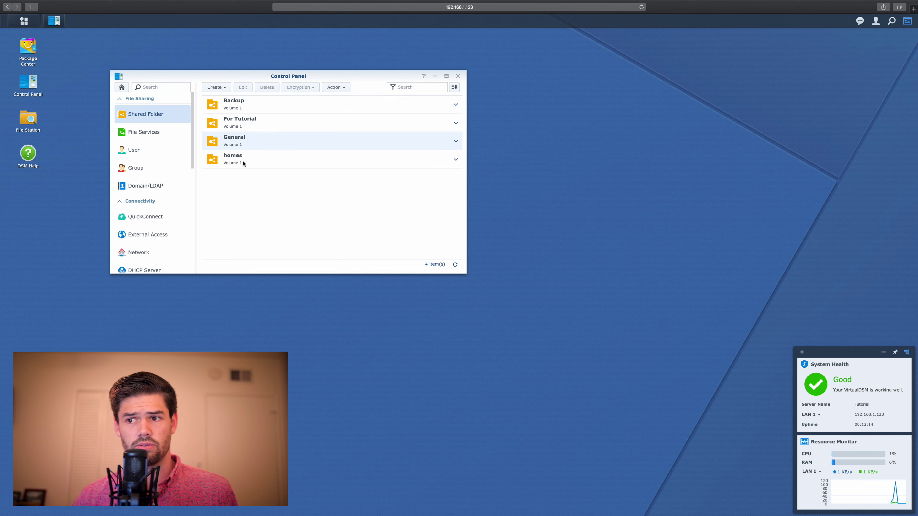
Edit the For Tutorial shared folder's NFS Permissions and start creating a new NFS rule
left_click(247, 129)
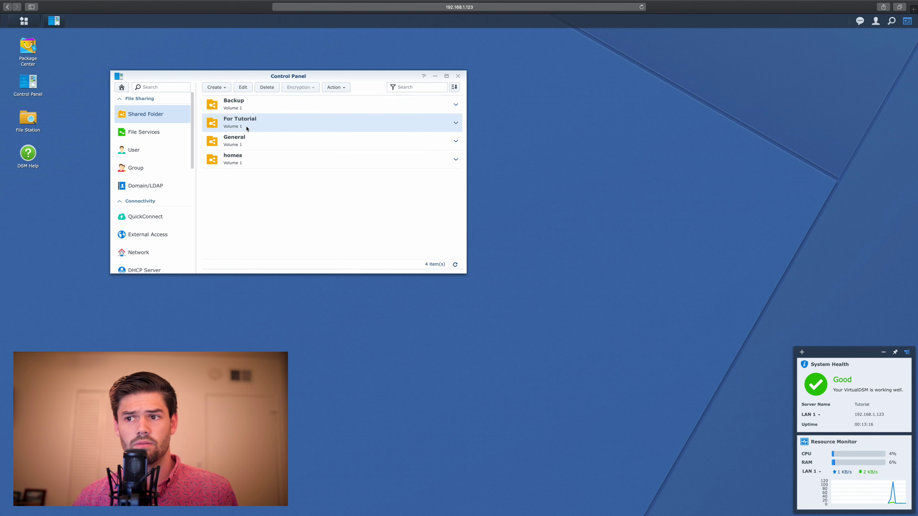
left_click(241, 91)
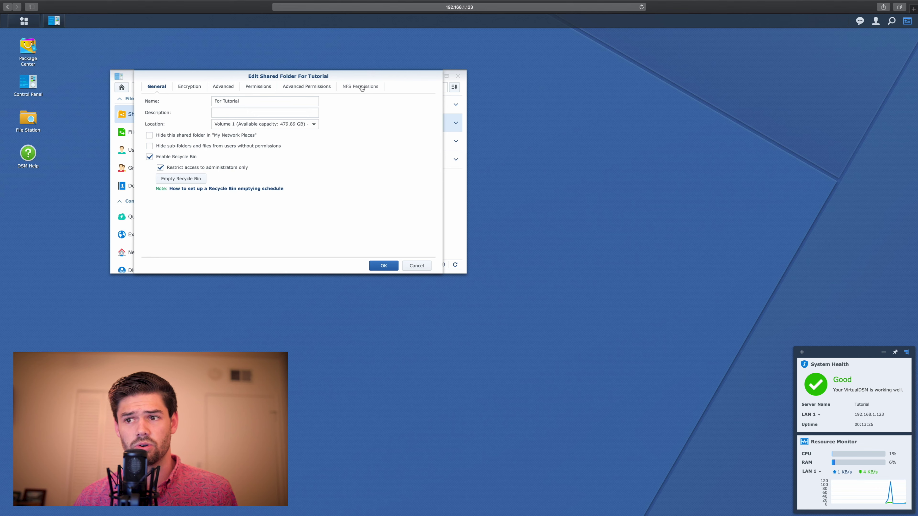
left_click(362, 88)
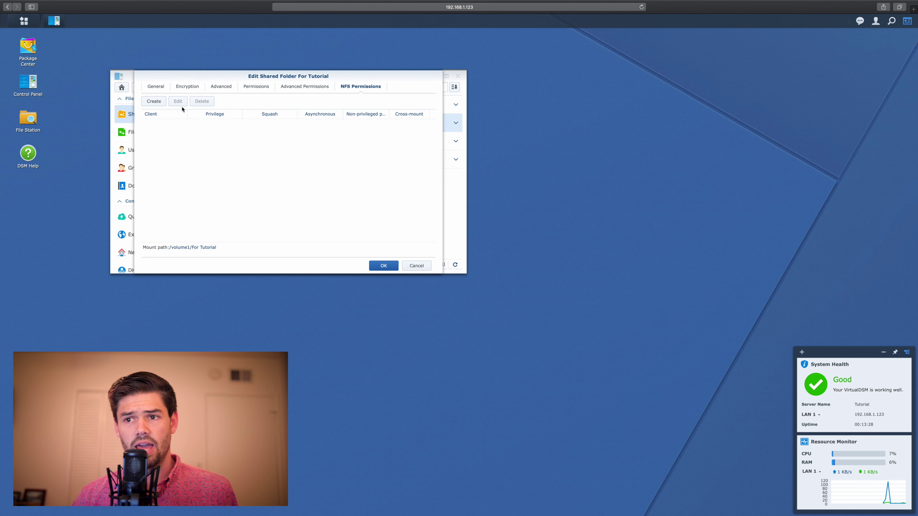
left_click(158, 102)
Add an NFS rule for 192.168.1.120/255.255.255.0 allowing non-privileged ports and mounted subfolders, then save
left_click(281, 118)
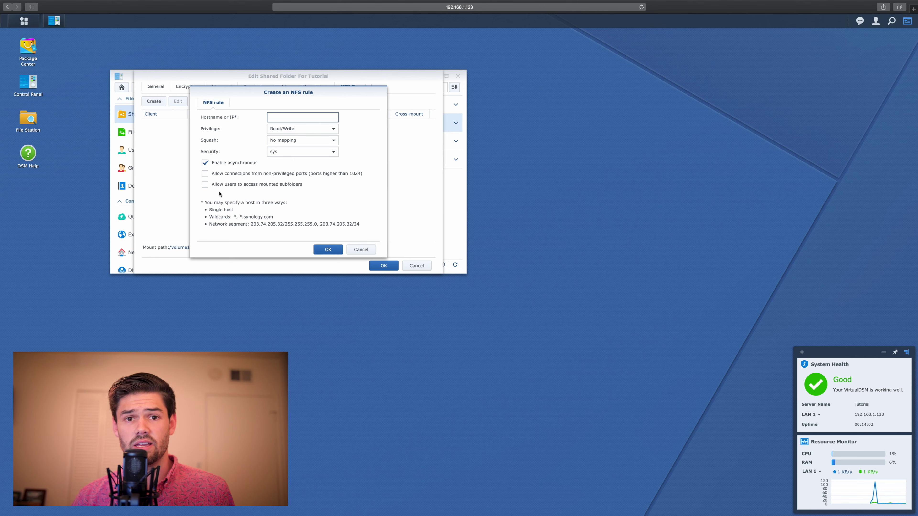
type("192")
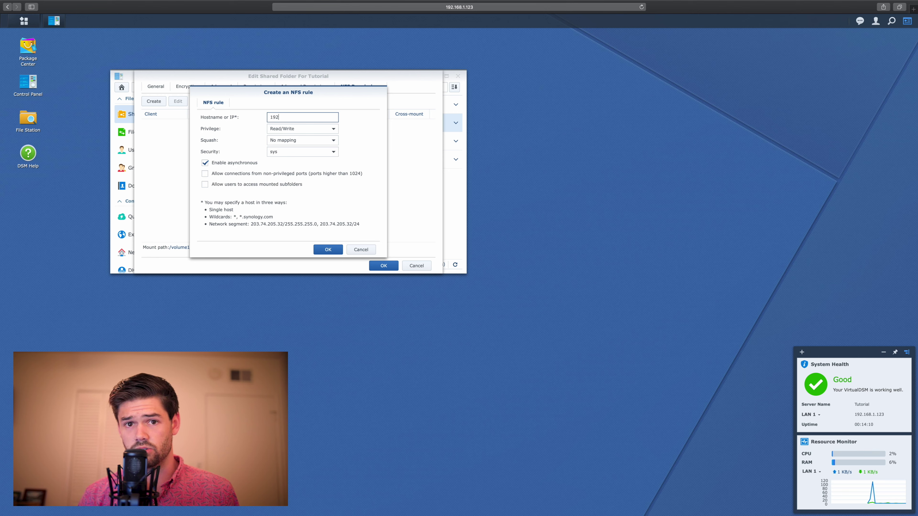
type(".168.")
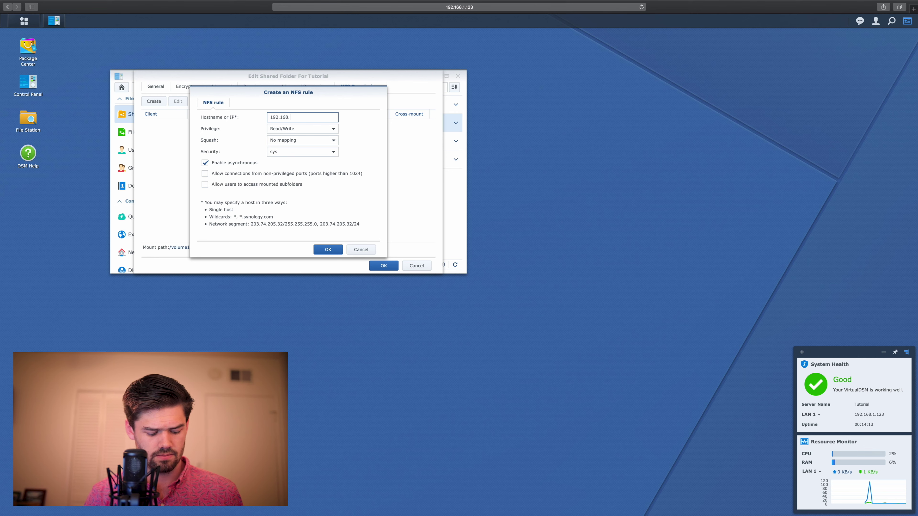
type("1.120/")
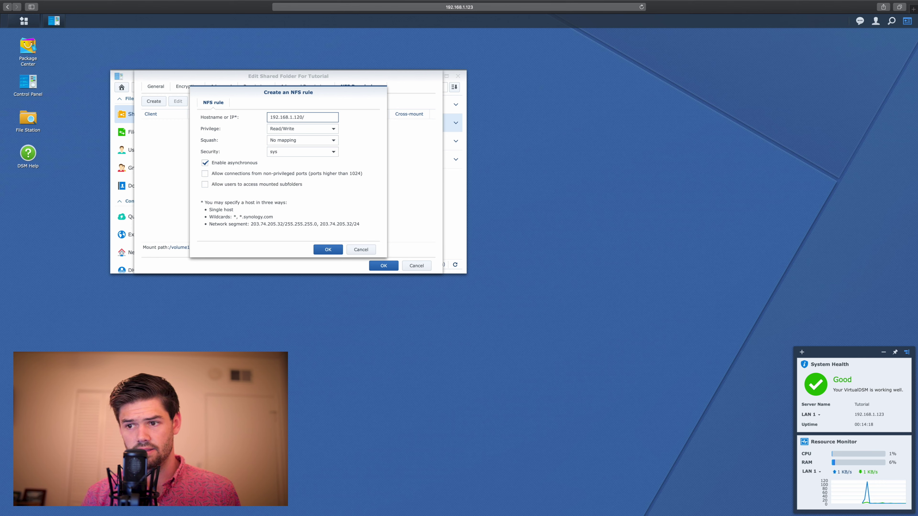
type("255.255.255")
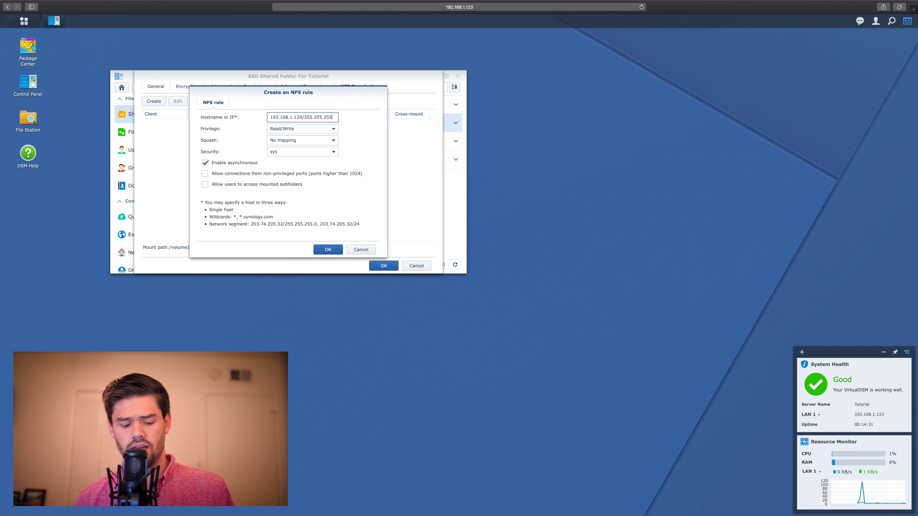
type(".0")
left_click(204, 173)
left_click(205, 184)
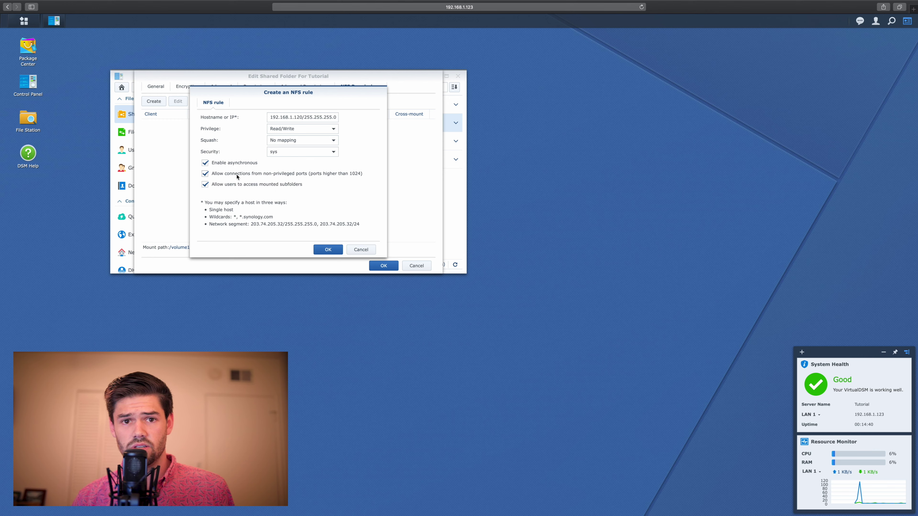
left_click(321, 250)
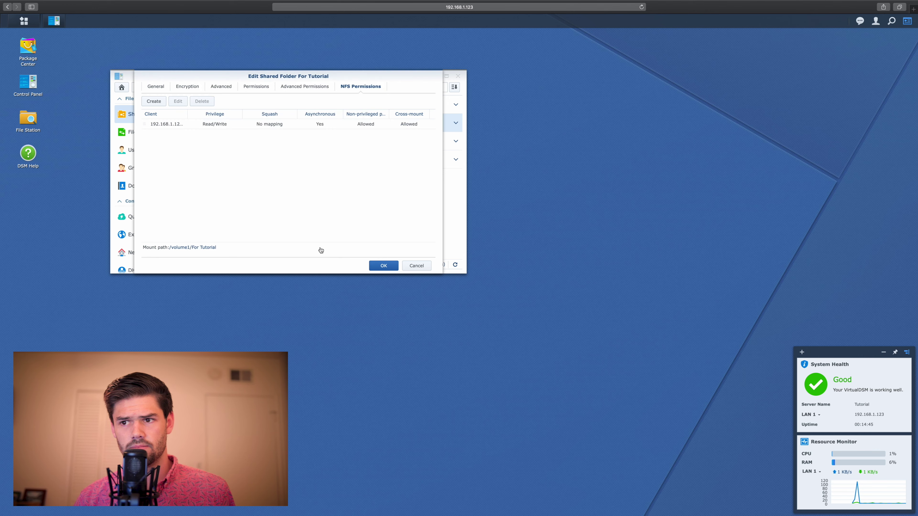
left_click(374, 266)
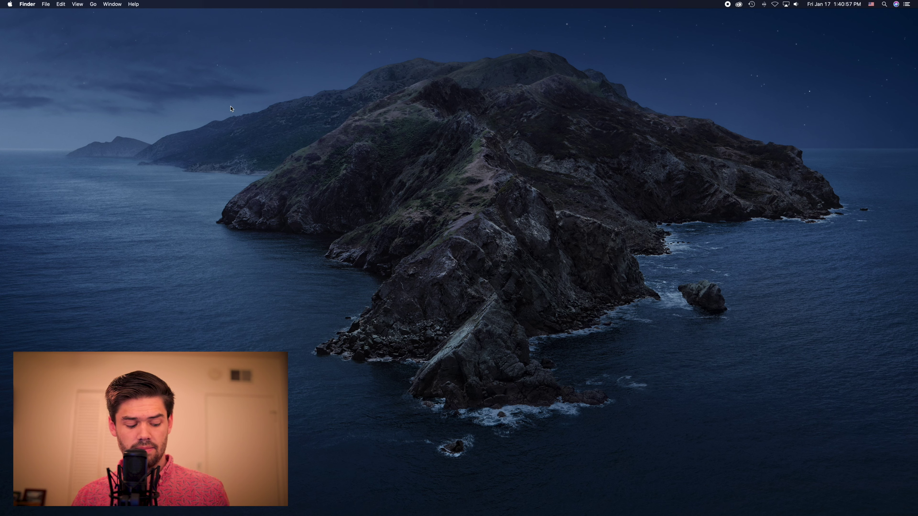
Bring up Finder's Connect to Server dialog with Command-K
key("super+k")
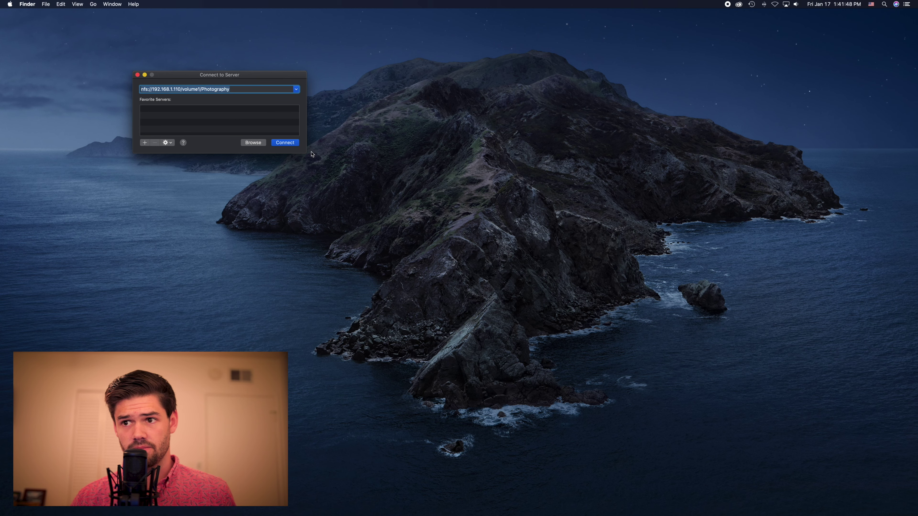
Mount nfs://192.168.1.110/volume1/Photography and open the Synology Time Machine library from Videography > Projects
left_click(285, 142)
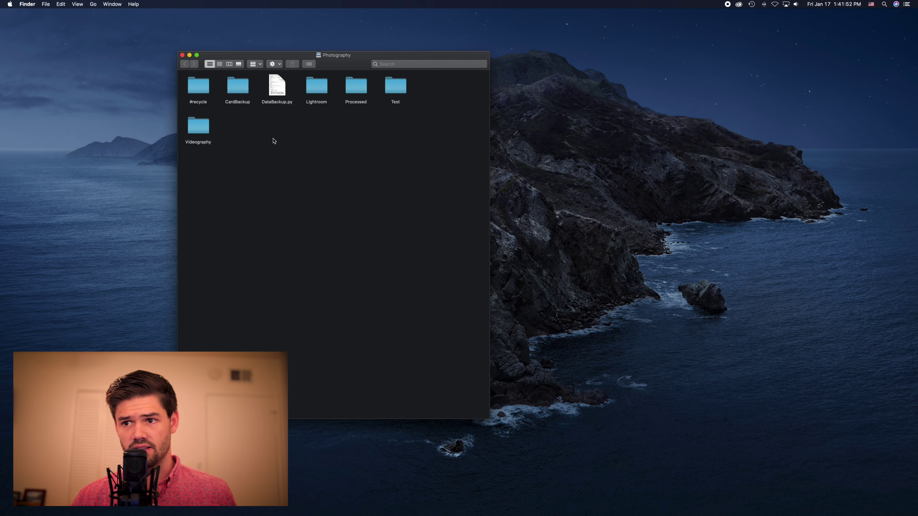
double_click(208, 127)
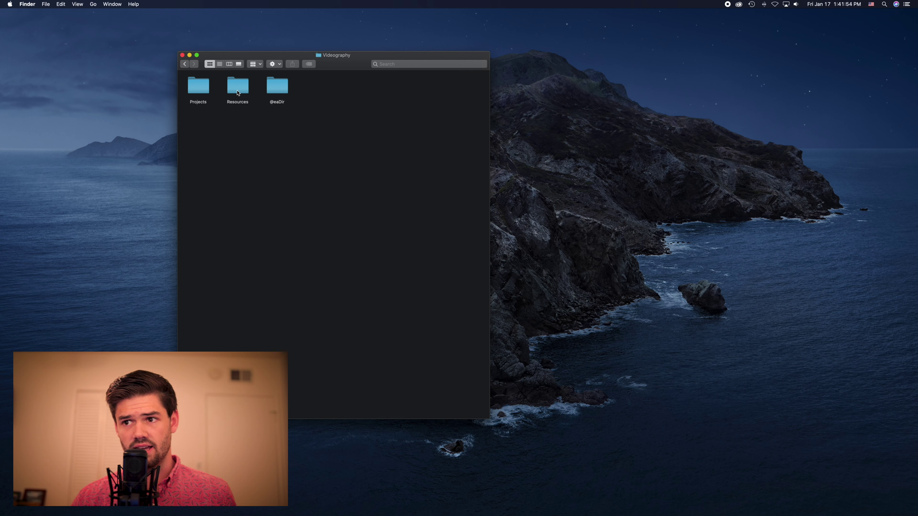
double_click(200, 89)
left_click(389, 95)
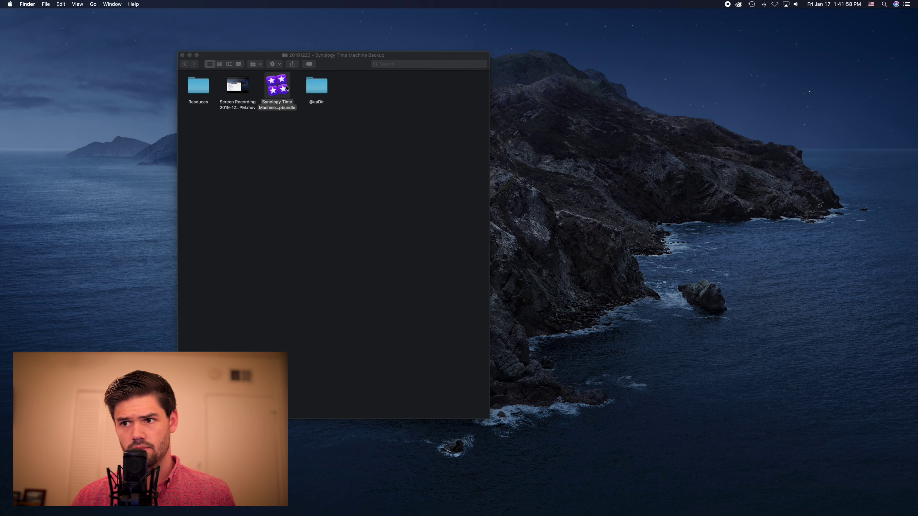
double_click(276, 85)
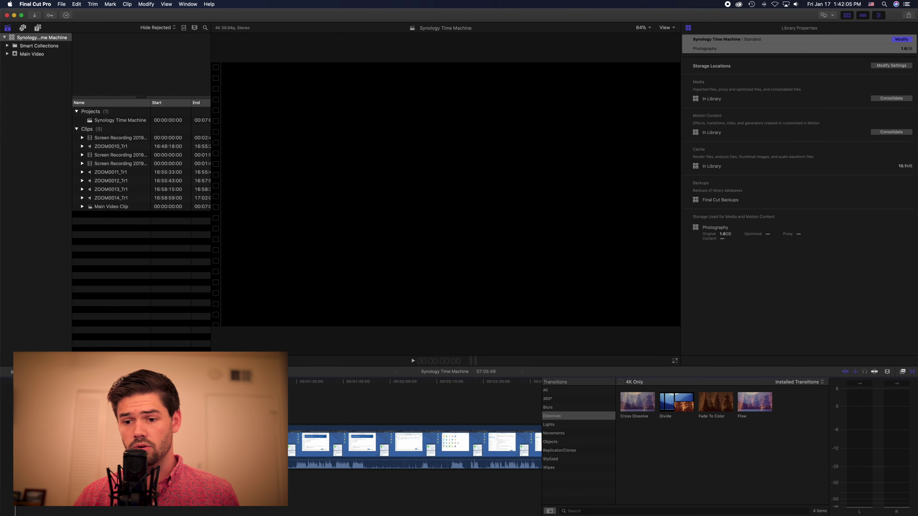
Select Main Video Clip in the timeline so the inspector shows its settings
left_click(98, 444)
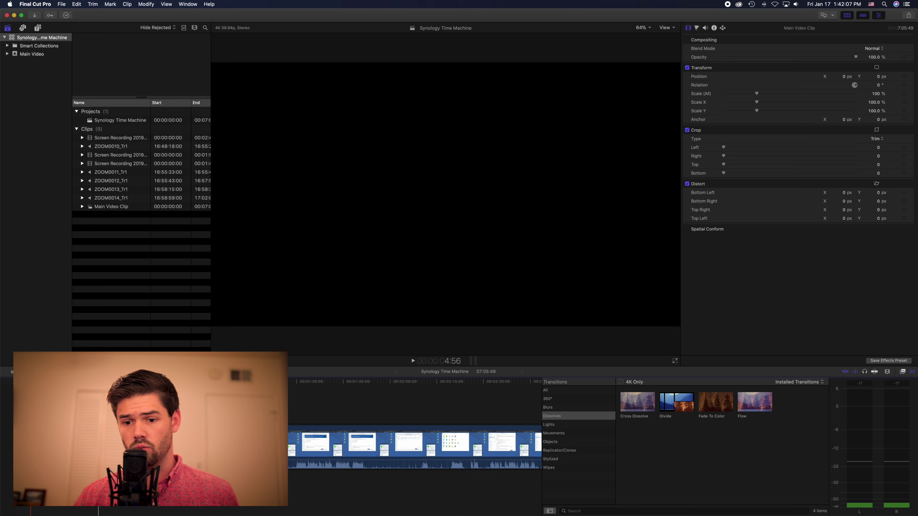